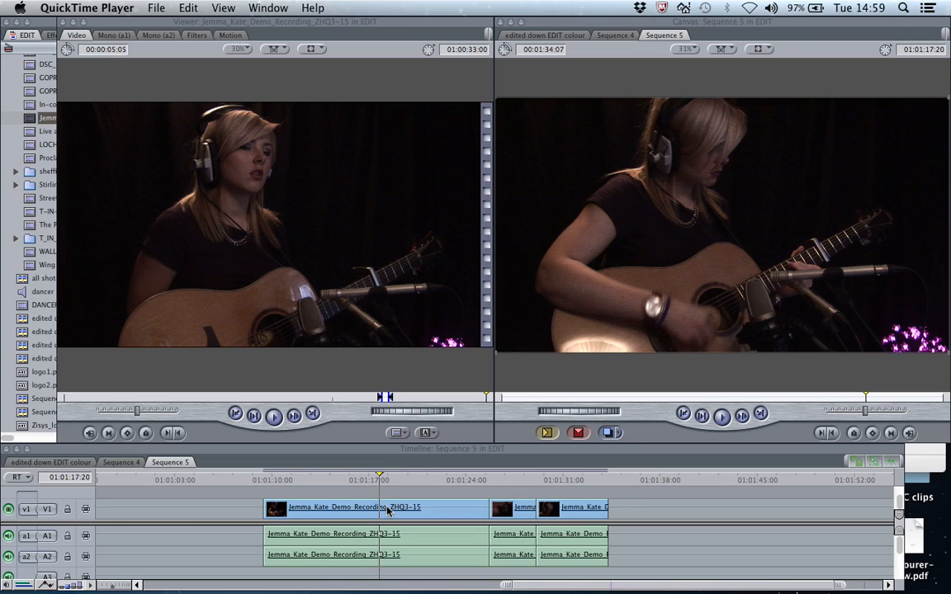
Preview the three clips in Sequence 5, and load the first, longest clip into the Viewer with the playhead at 01:01:20:16.
{"action": "left_click", "coordinate": [507, 487]}
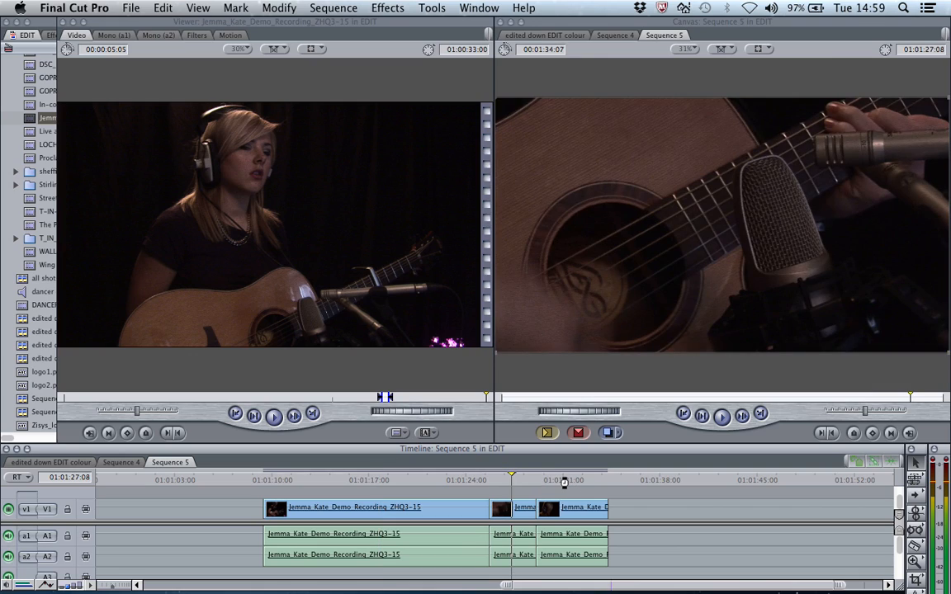
{"action": "left_click", "coordinate": [566, 481]}
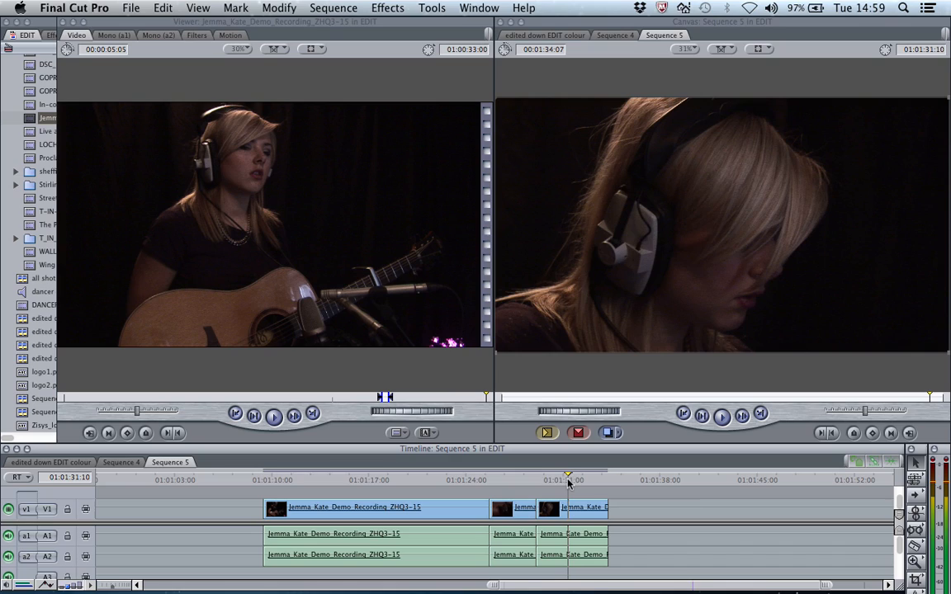
{"action": "left_click", "coordinate": [418, 481]}
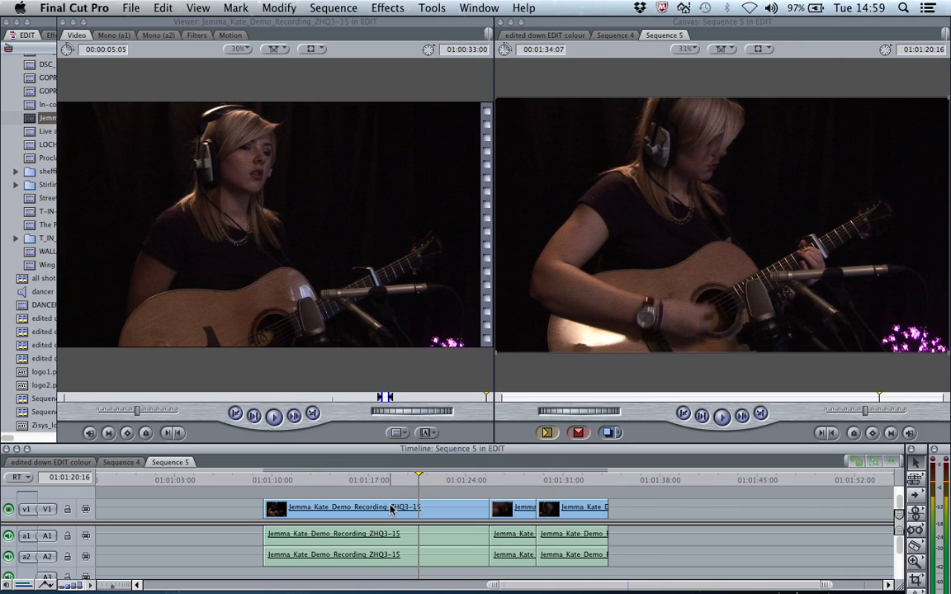
{"action": "double_click", "coordinate": [391, 509]}
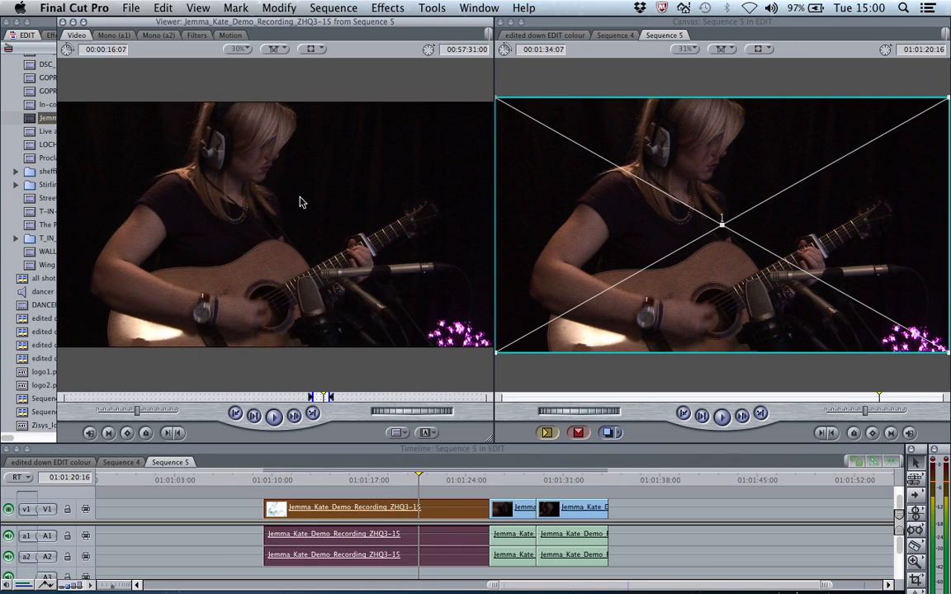
Apply the Color Corrector video filter to the first clip and display its color wheels.
{"action": "left_click", "coordinate": [385, 7]}
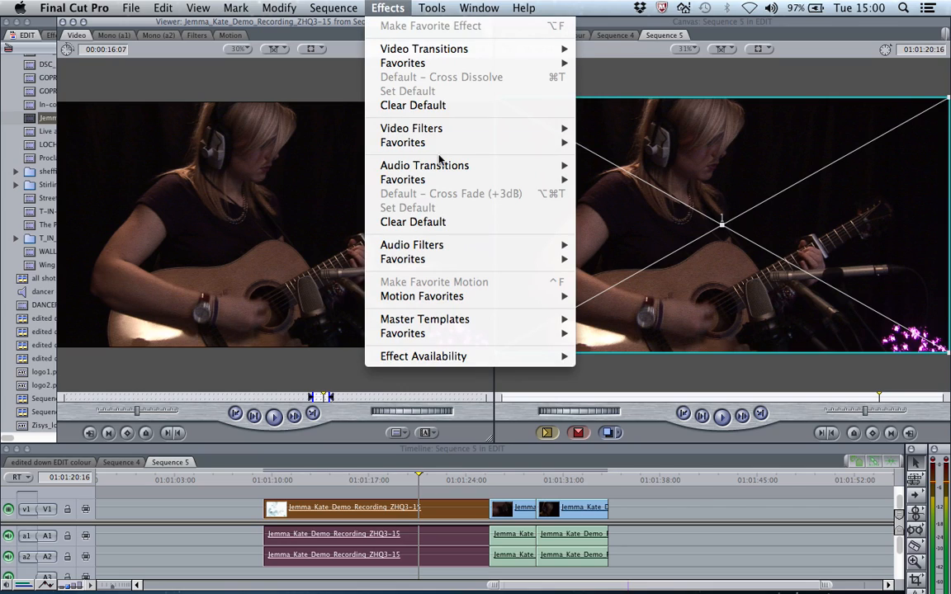
{"action": "mouse_move", "coordinate": [371, 128]}
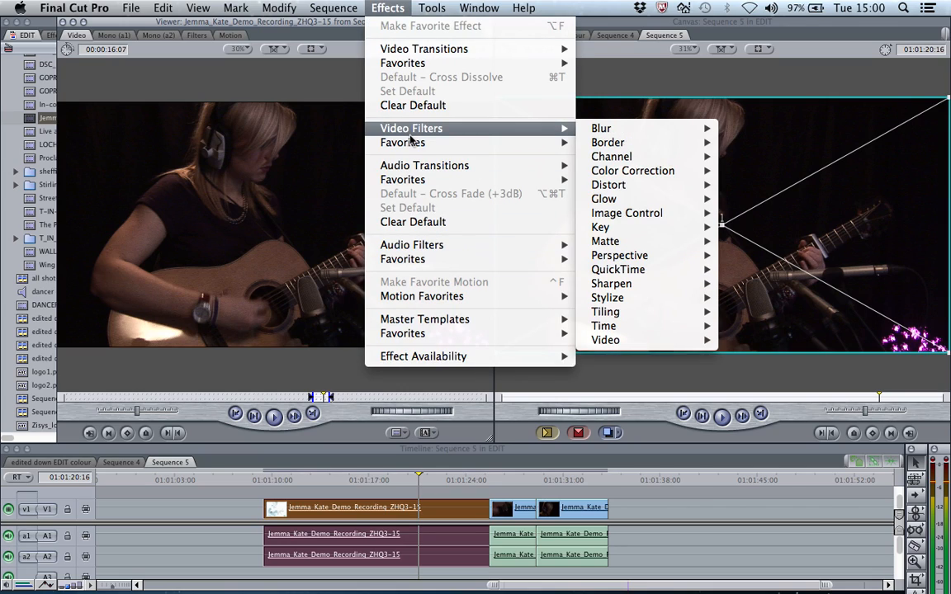
{"action": "mouse_move", "coordinate": [651, 260]}
{"action": "mouse_move", "coordinate": [644, 171]}
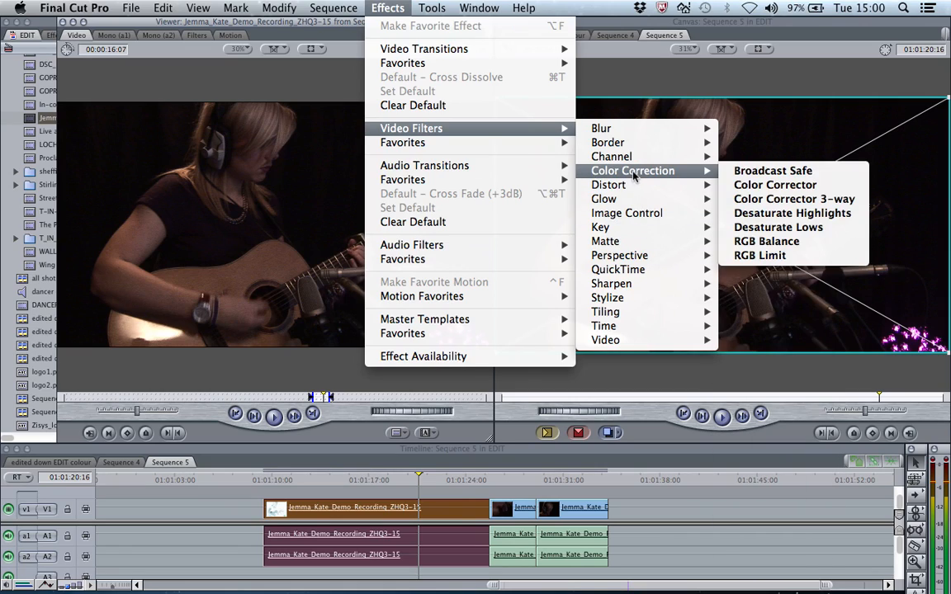
{"action": "left_click", "coordinate": [791, 188]}
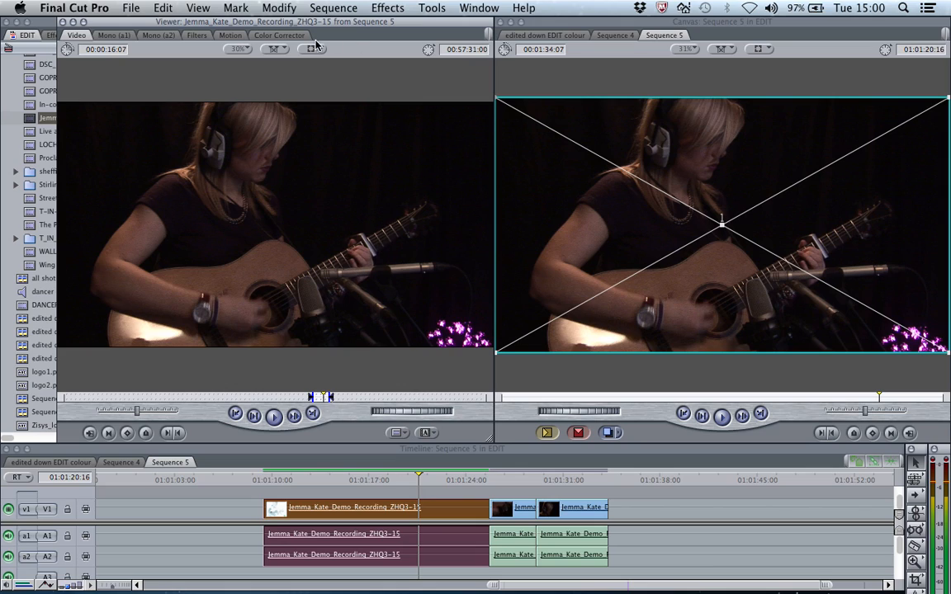
{"action": "left_click", "coordinate": [282, 38]}
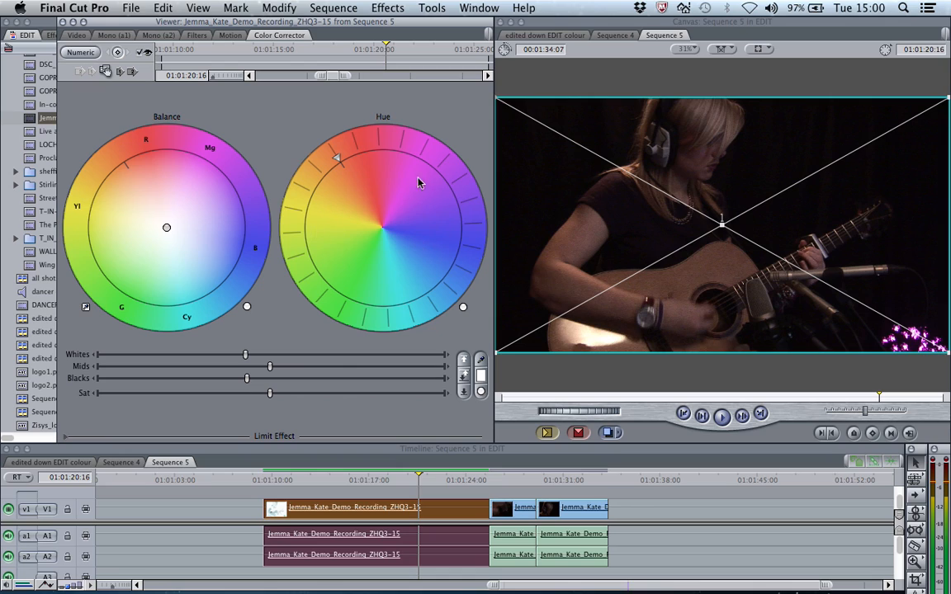
Try shifting the Color Corrector's hue toward yellow and its balance toward green, undoing each change.
{"action": "mouse_move", "coordinate": [297, 153]}
{"action": "left_mouse_down"}
{"action": "mouse_move", "coordinate": [280, 195]}
{"action": "mouse_move", "coordinate": [335, 290]}
{"action": "mouse_move", "coordinate": [275, 165]}
{"action": "left_mouse_up"}
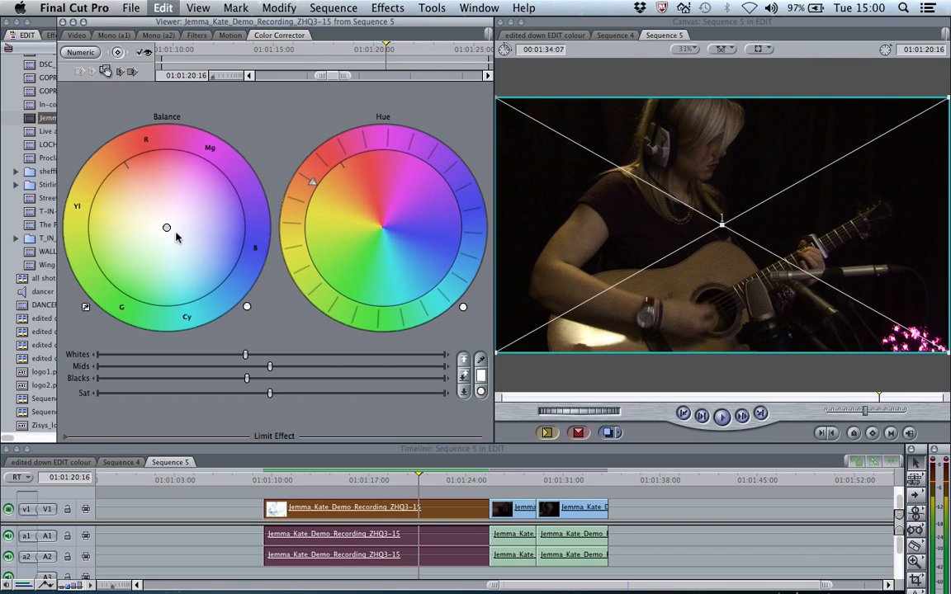
{"action": "key", "text": "super+z"}
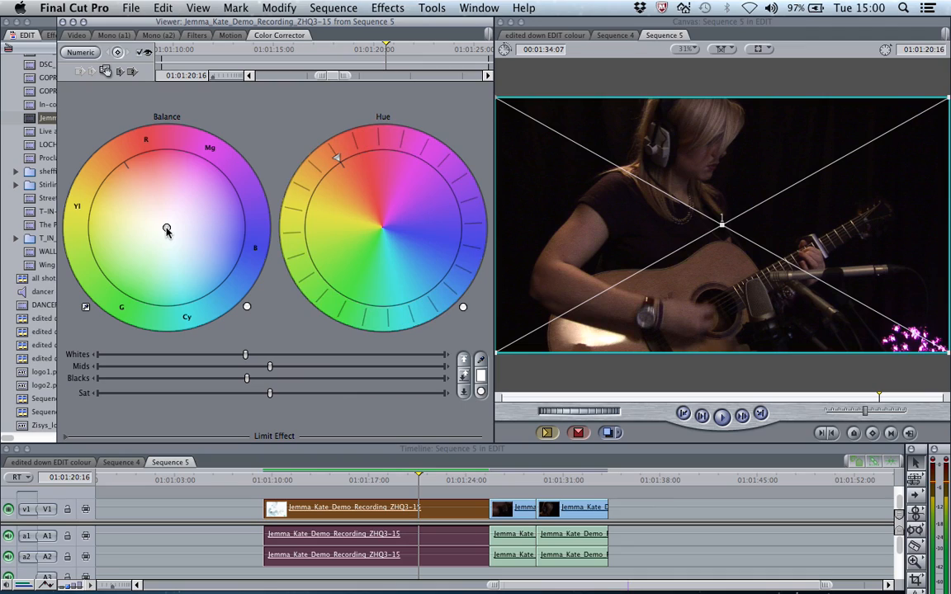
{"action": "left_click_drag", "start_coordinate": [150, 198], "coordinate": [135, 221]}
{"action": "key", "text": "super+c"}
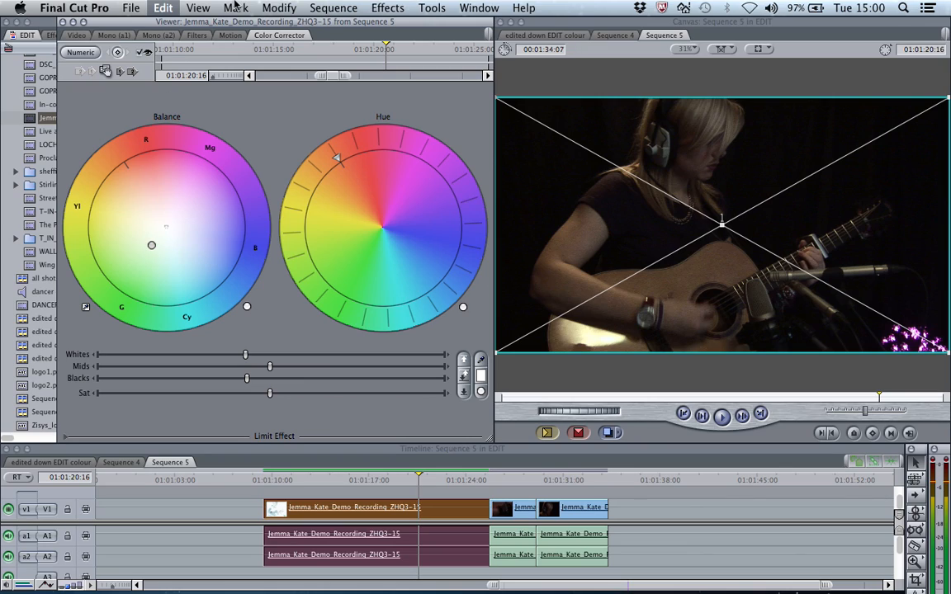
{"action": "key", "text": "super+z"}
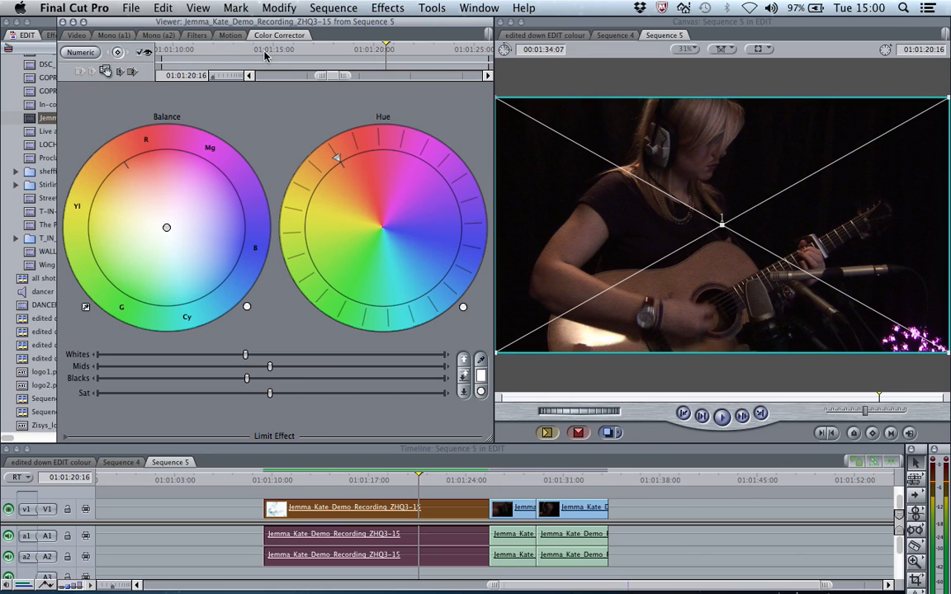
Delete the Color Corrector filter from the first clip's video filters.
{"action": "left_click", "coordinate": [189, 40]}
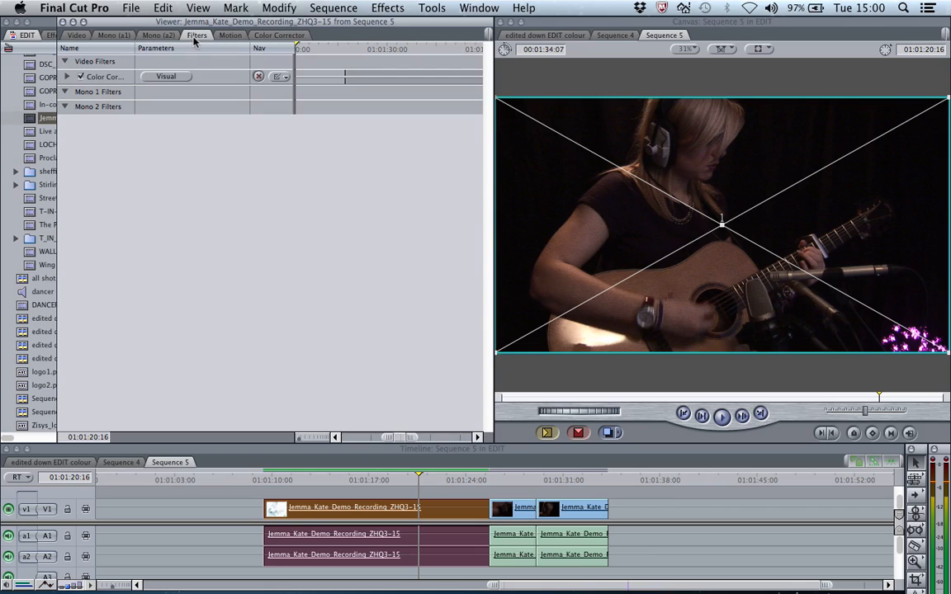
{"action": "left_click", "coordinate": [108, 77]}
{"action": "key", "text": "Delete"}
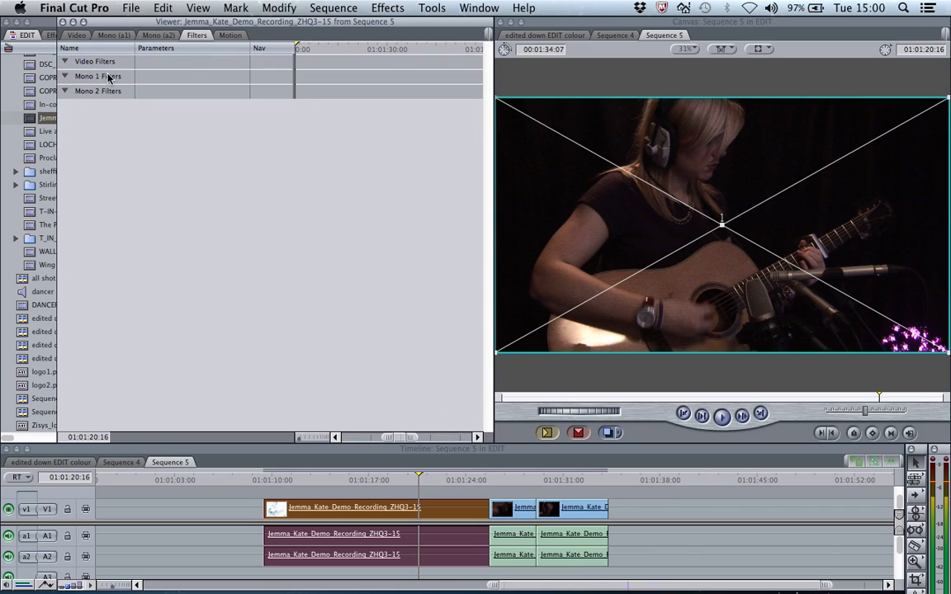
Apply the Color Corrector 3-way video filter to the first clip and display its visual controls.
{"action": "left_click", "coordinate": [386, 7]}
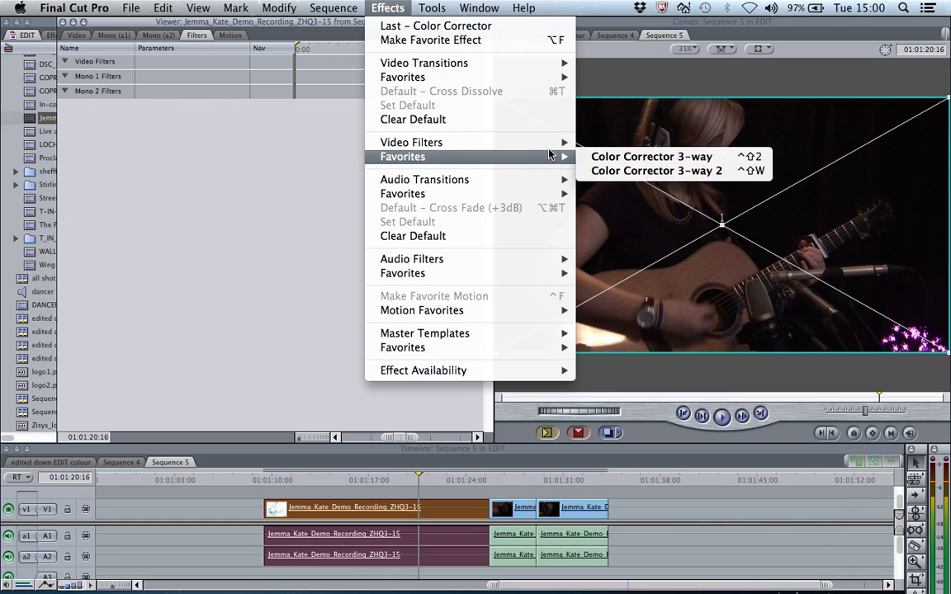
{"action": "mouse_move", "coordinate": [565, 148]}
{"action": "mouse_move", "coordinate": [652, 213]}
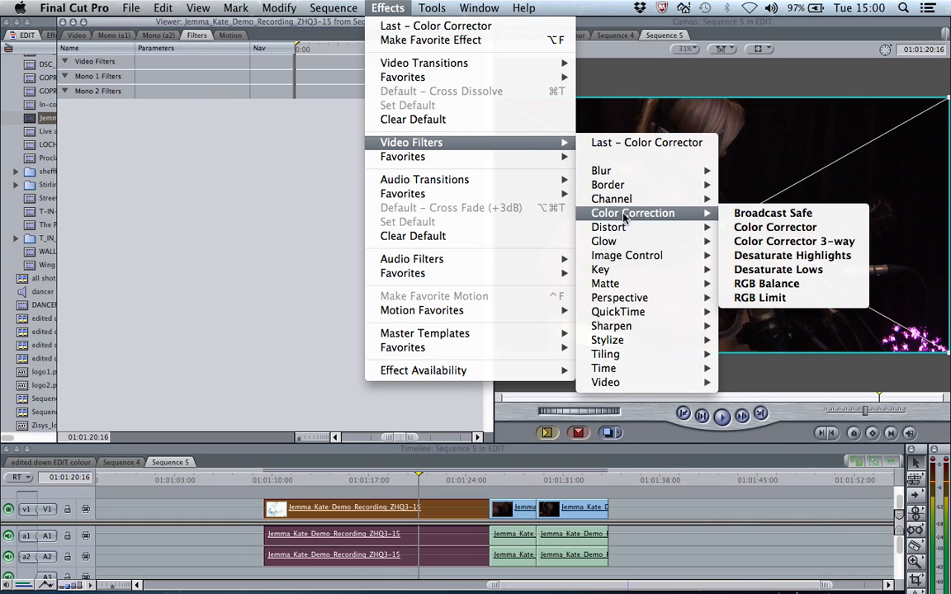
{"action": "left_click", "coordinate": [777, 241]}
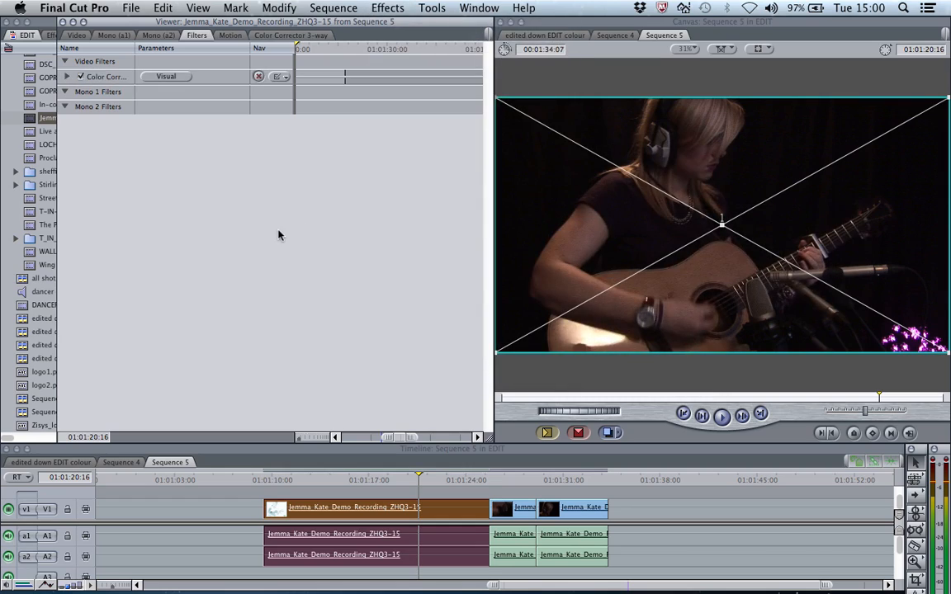
{"action": "left_click", "coordinate": [156, 77]}
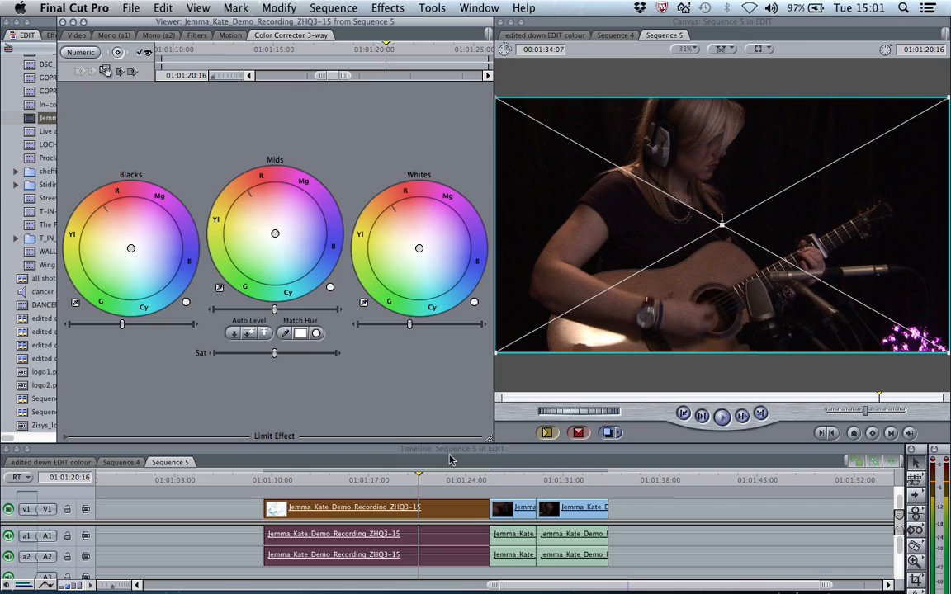
Deselect the clip and lower the Blacks level slightly in its Color Corrector 3-way filter to deepen the shadows.
{"action": "left_click", "coordinate": [428, 495]}
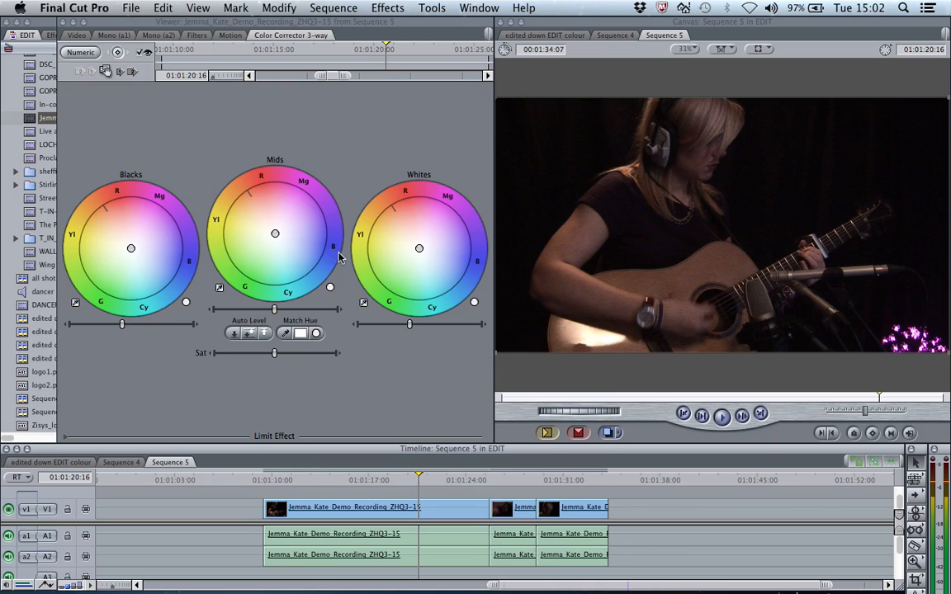
{"action": "left_click", "coordinate": [68, 327]}
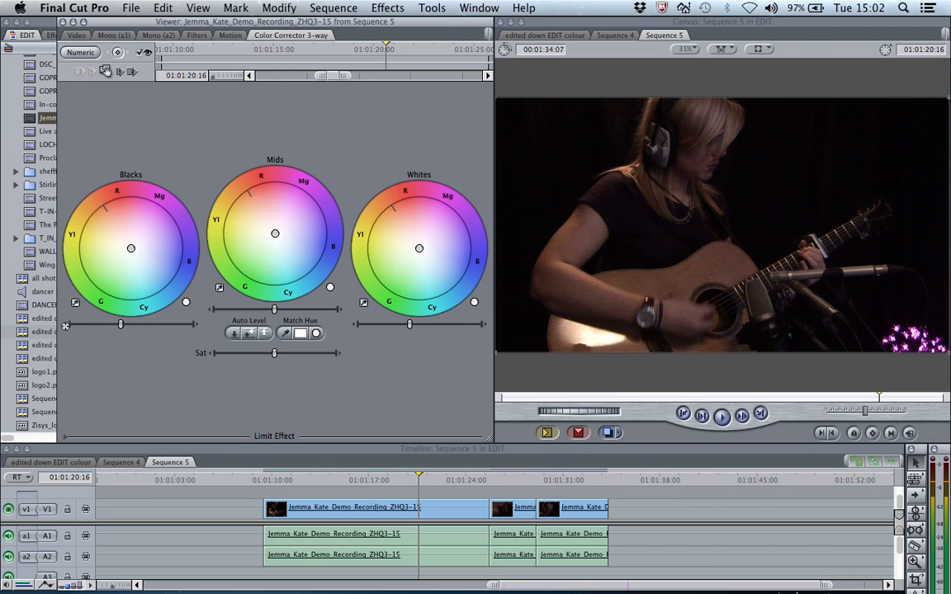
{"action": "left_click", "coordinate": [68, 327]}
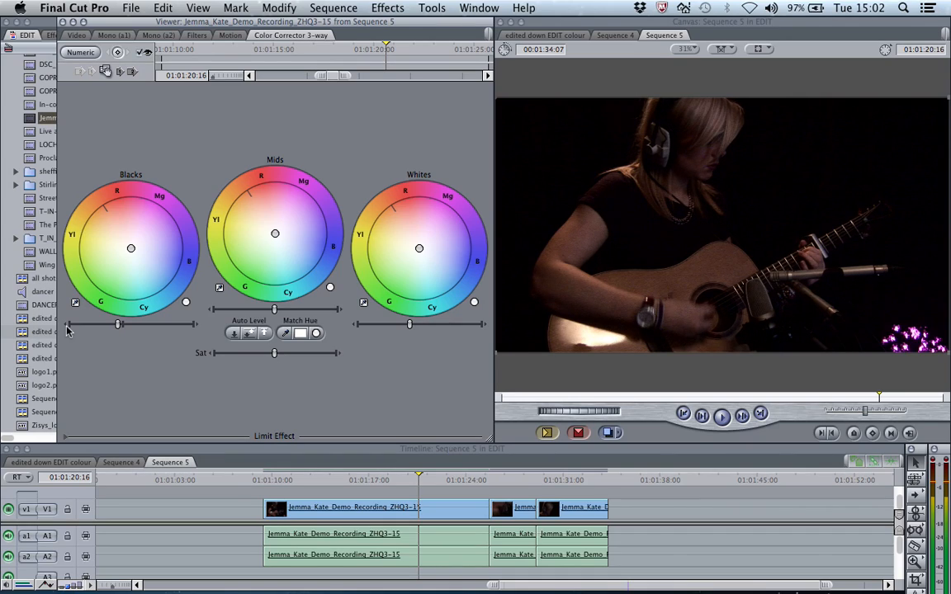
{"action": "left_click", "coordinate": [196, 327]}
{"action": "left_click", "coordinate": [419, 449]}
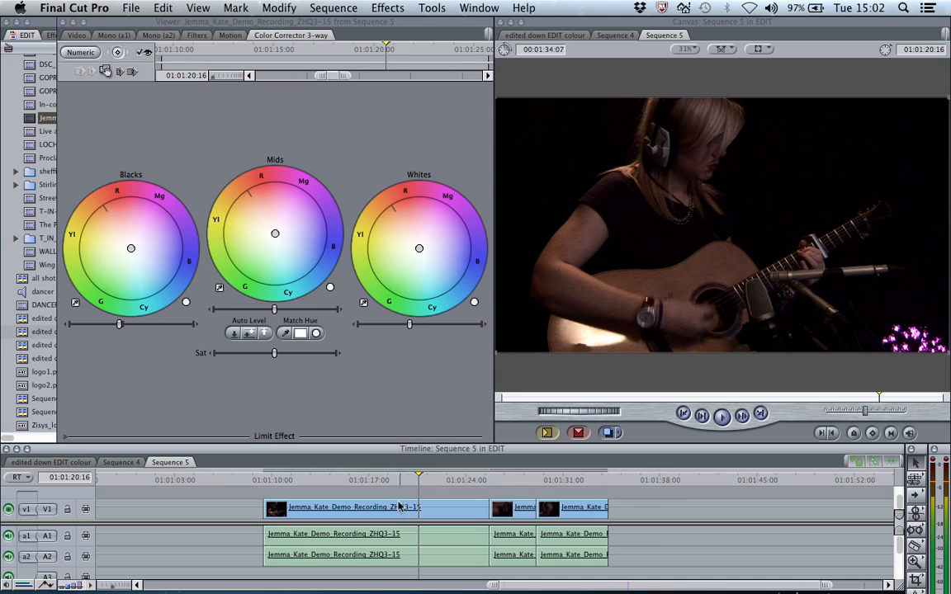
Move the playhead to 01:01:18:21 and raise the Whites level slightly to brighten the highlights.
{"action": "left_click_drag", "start_coordinate": [416, 482], "coordinate": [394, 480]}
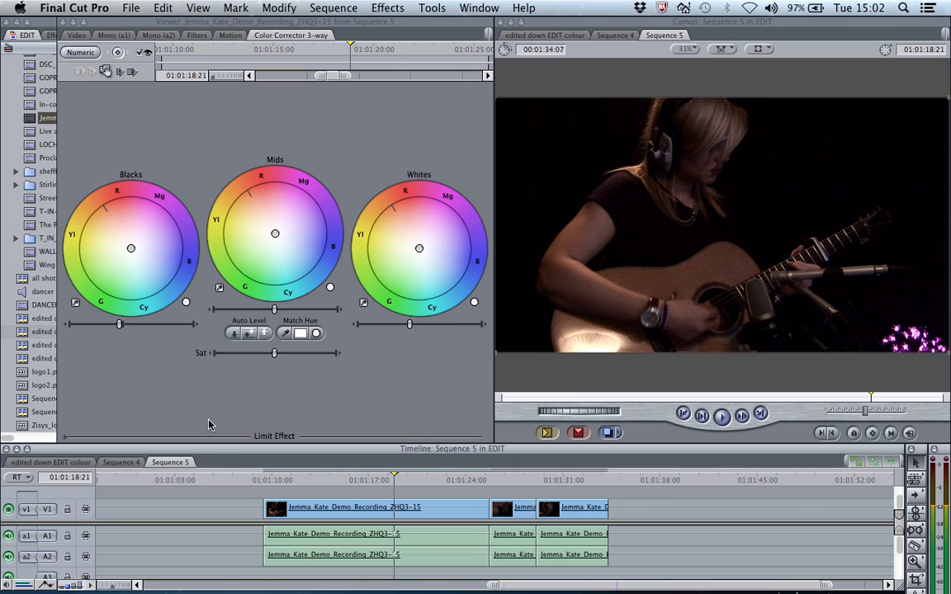
{"action": "key", "text": "XF86AudioMute"}
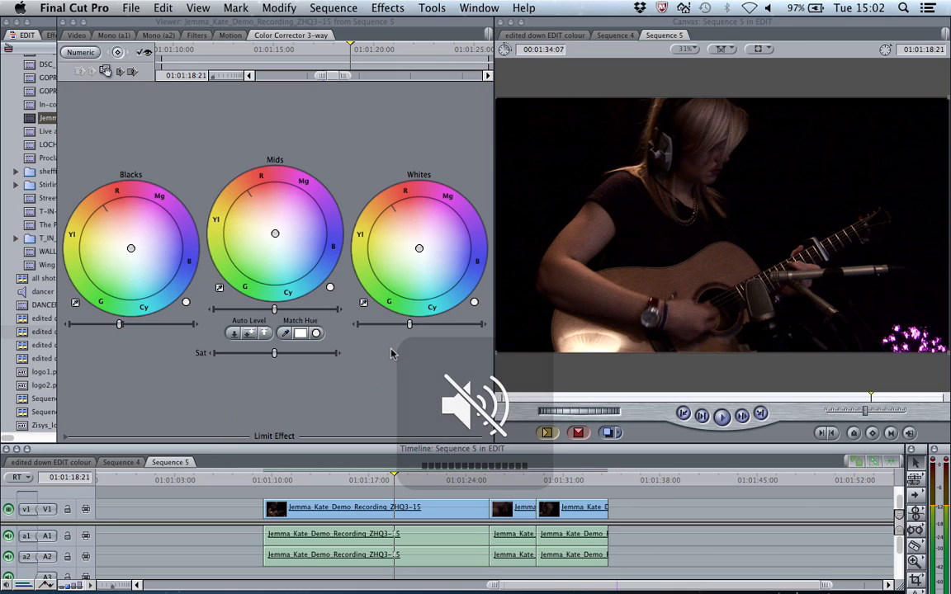
{"action": "key", "text": "XF86AudioMute"}
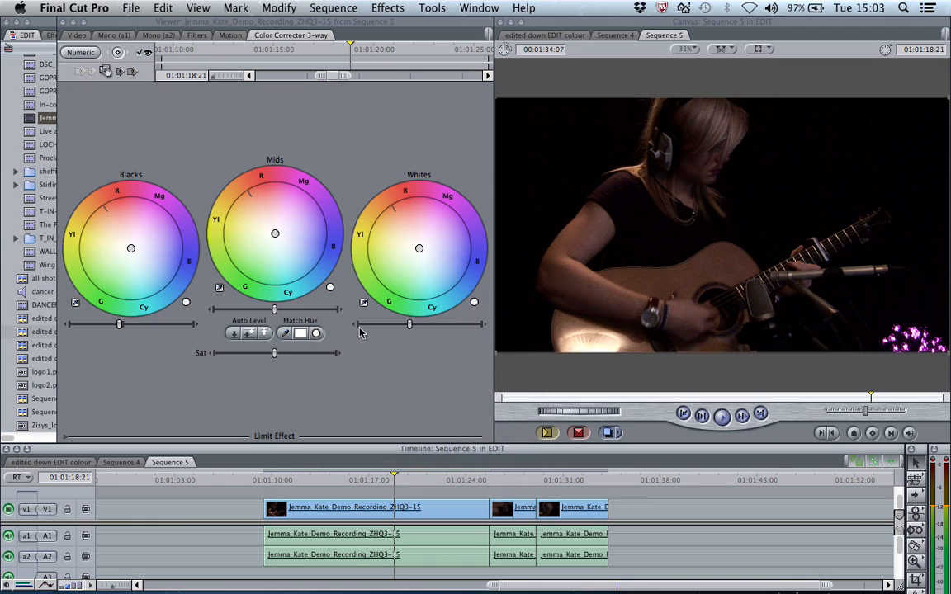
{"action": "left_click_drag", "start_coordinate": [409, 324], "coordinate": [431, 327]}
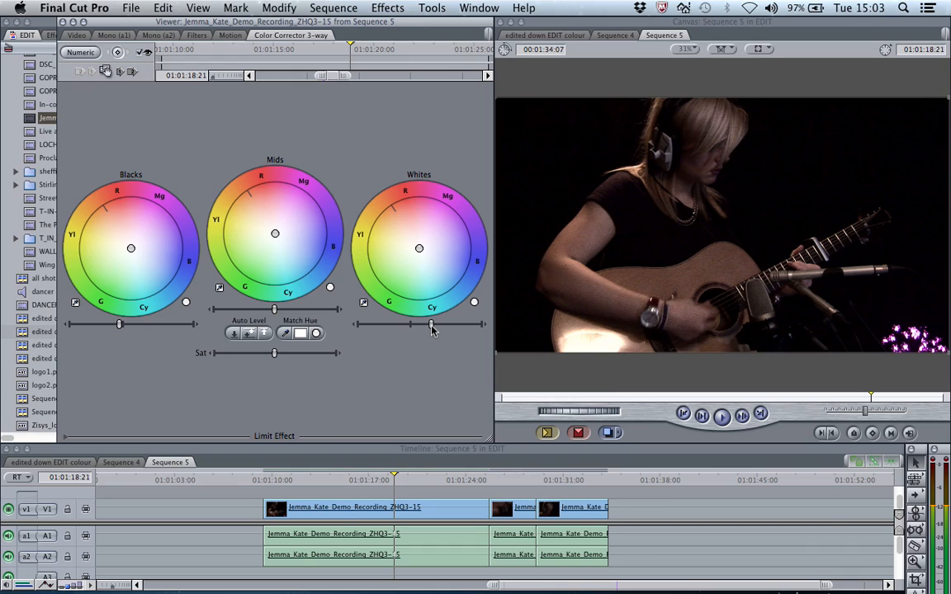
{"action": "left_click_drag", "start_coordinate": [431, 328], "coordinate": [420, 326]}
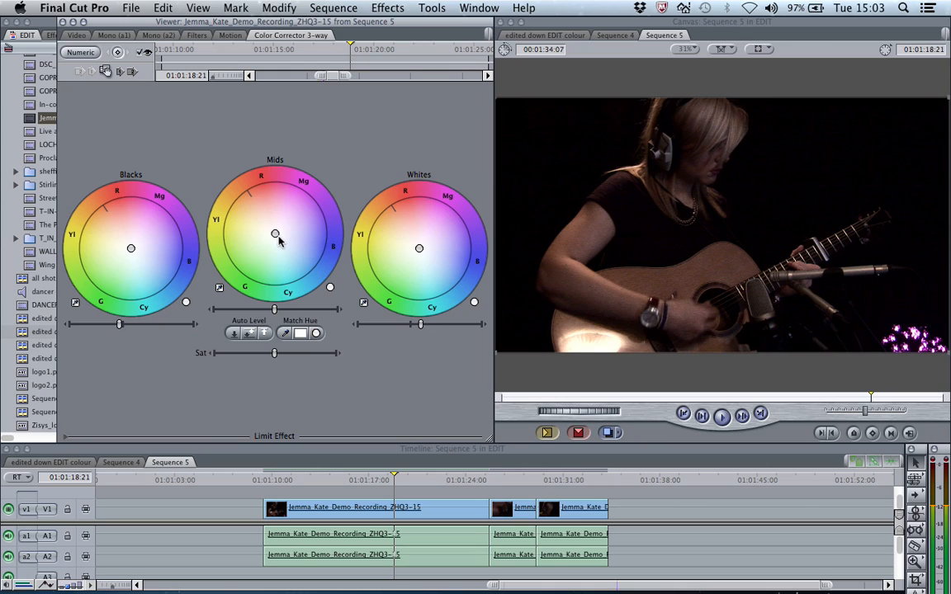
Tint the Mids slightly toward blue and raise their level a little, with the saturation increased to near its maximum.
{"action": "left_click_drag", "start_coordinate": [275, 237], "coordinate": [284, 240]}
{"action": "left_click_drag", "start_coordinate": [274, 355], "coordinate": [326, 356]}
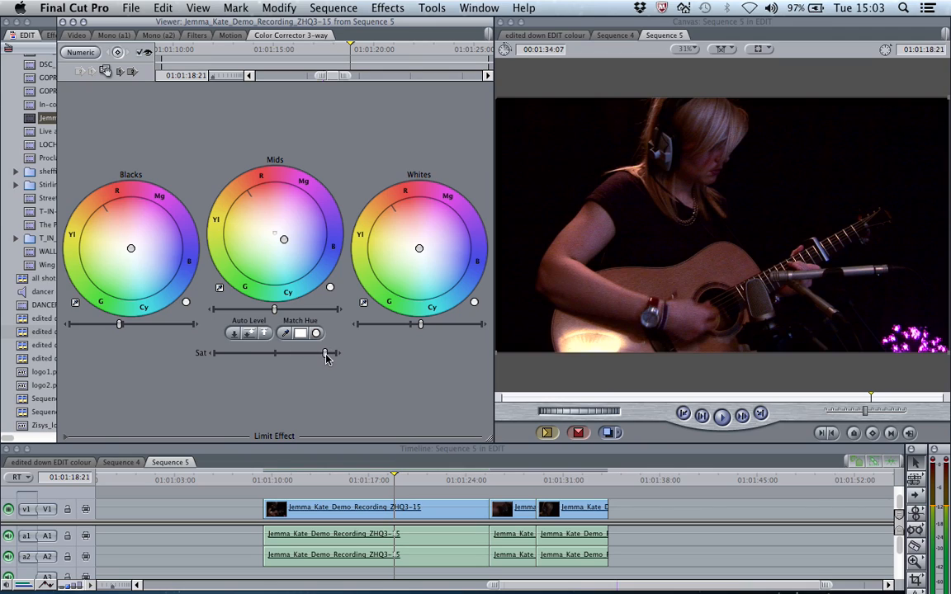
{"action": "left_click", "coordinate": [283, 240]}
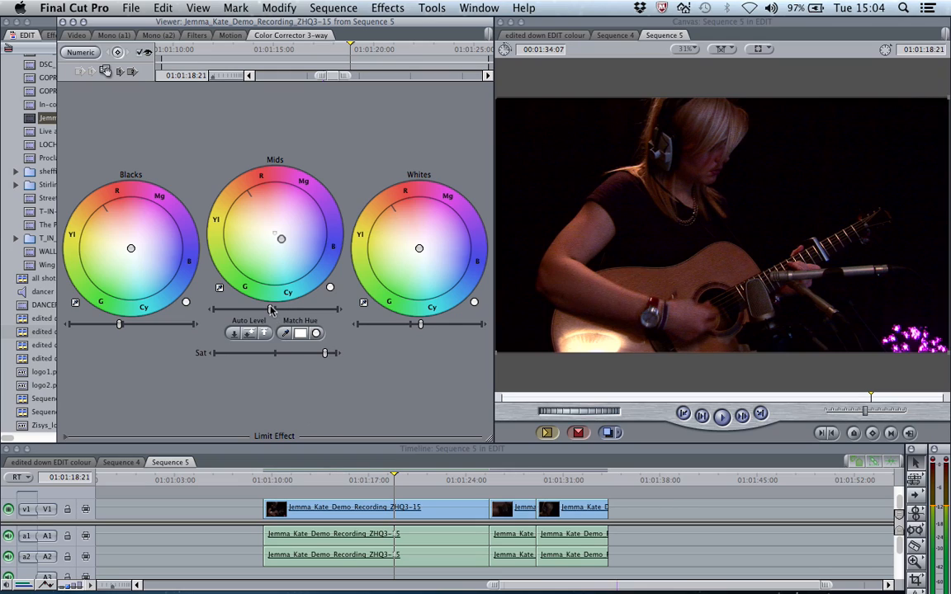
{"action": "left_click_drag", "start_coordinate": [275, 308], "coordinate": [278, 310]}
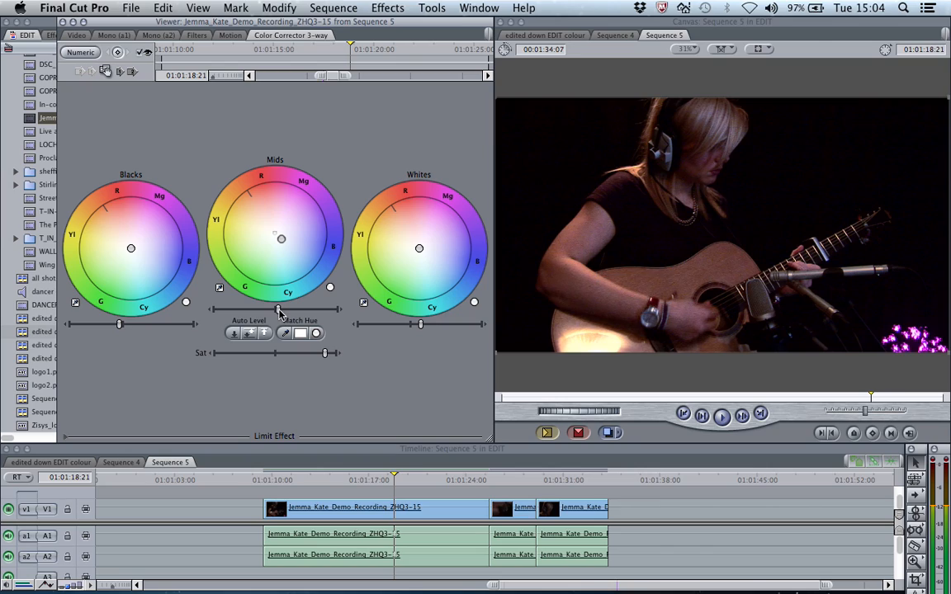
Copy the color-corrected first clip in the timeline.
{"action": "left_click", "coordinate": [377, 508]}
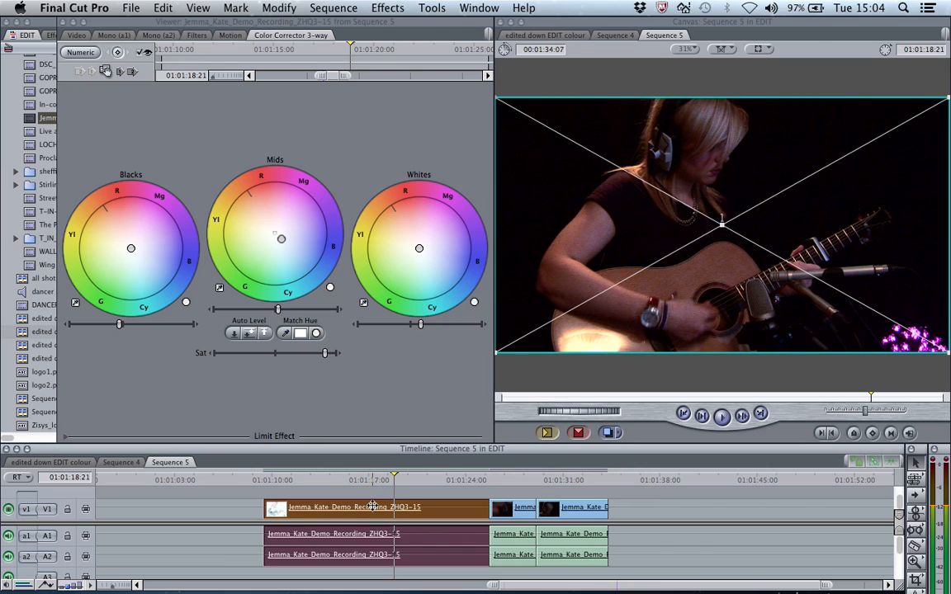
{"action": "left_click", "coordinate": [160, 7]}
{"action": "left_click", "coordinate": [188, 77]}
Paste only the copied clip's video Filters attributes onto the second and third clips, with the playhead over the second clip.
{"action": "left_click_drag", "start_coordinate": [683, 493], "coordinate": [554, 483]}
{"action": "left_click", "coordinate": [518, 482]}
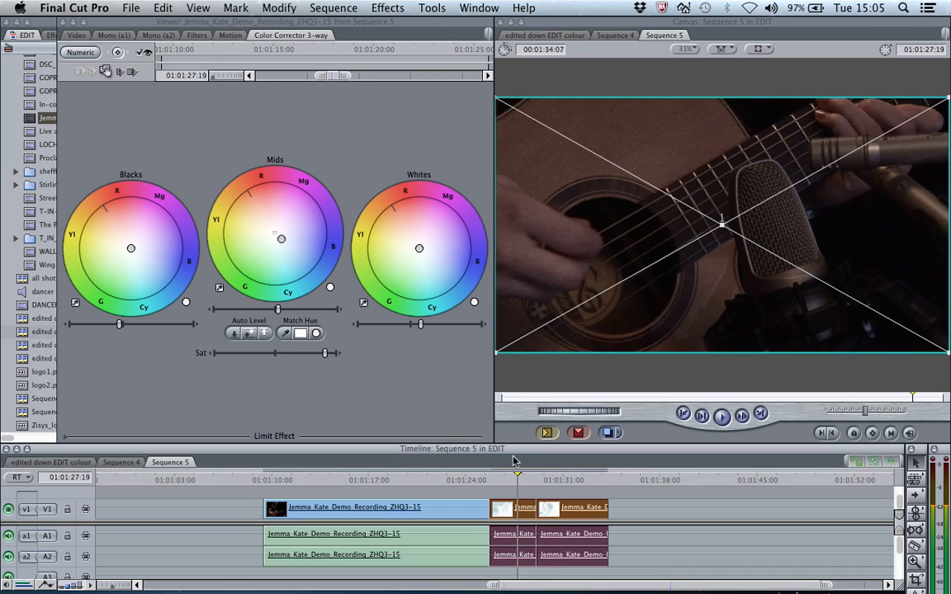
{"action": "left_click", "coordinate": [162, 9]}
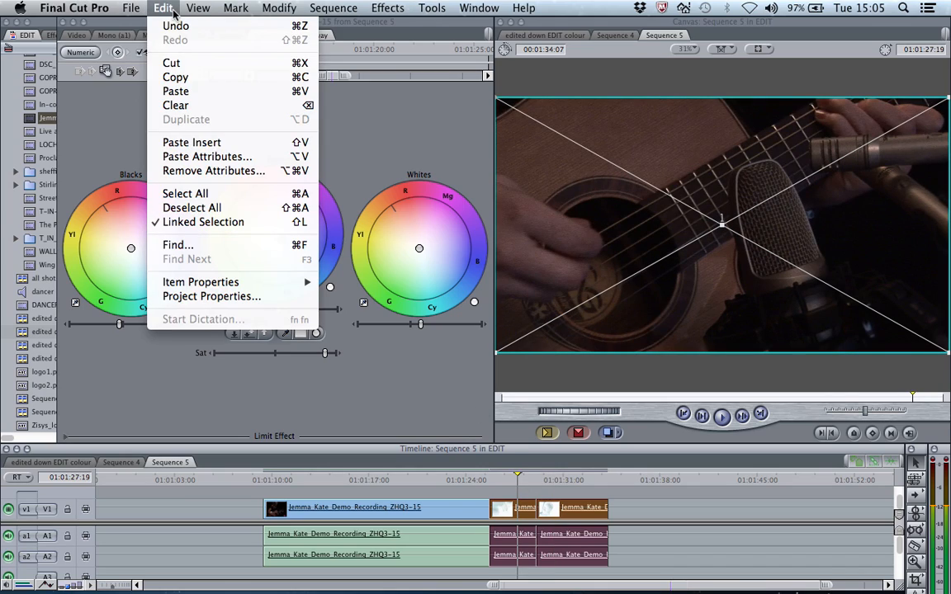
{"action": "left_click", "coordinate": [197, 156]}
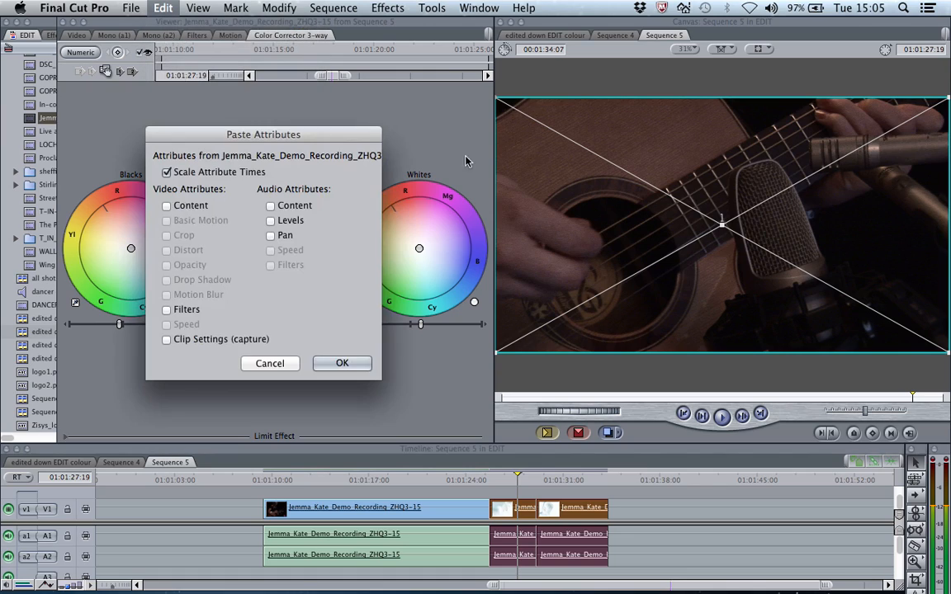
{"action": "left_click", "coordinate": [185, 309]}
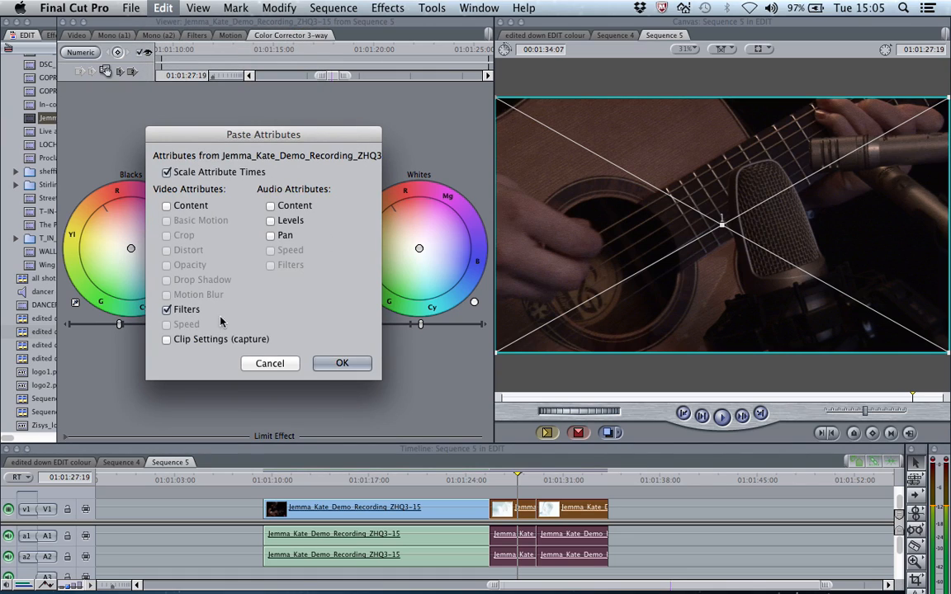
{"action": "left_click", "coordinate": [340, 363]}
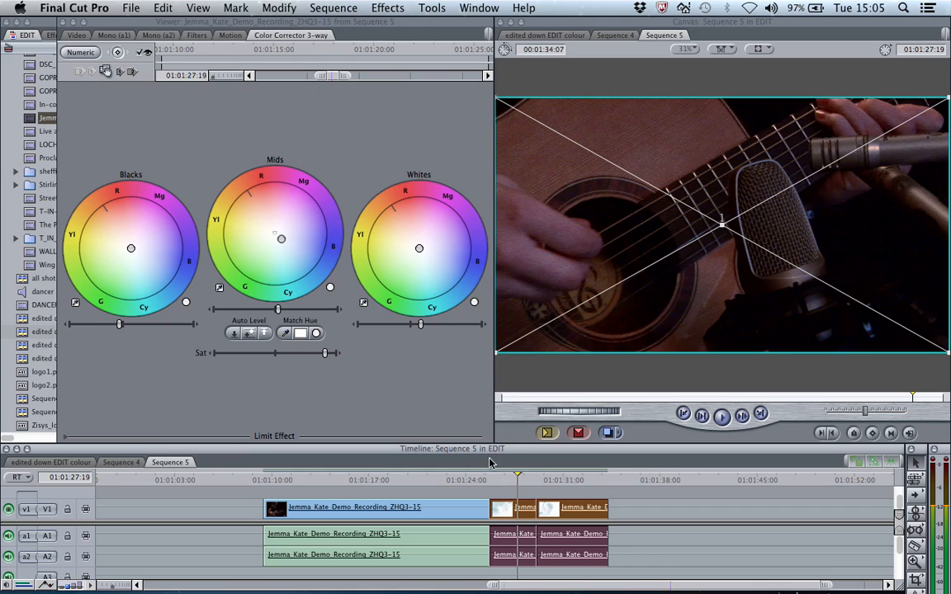
Play from the end of the first clip into the third clip to compare the color correction across the cuts.
{"action": "key", "text": "shift+Left"}
{"action": "key", "text": "shift+Left"}
{"action": "key", "text": "shift+Left"}
{"action": "key", "text": "space"}
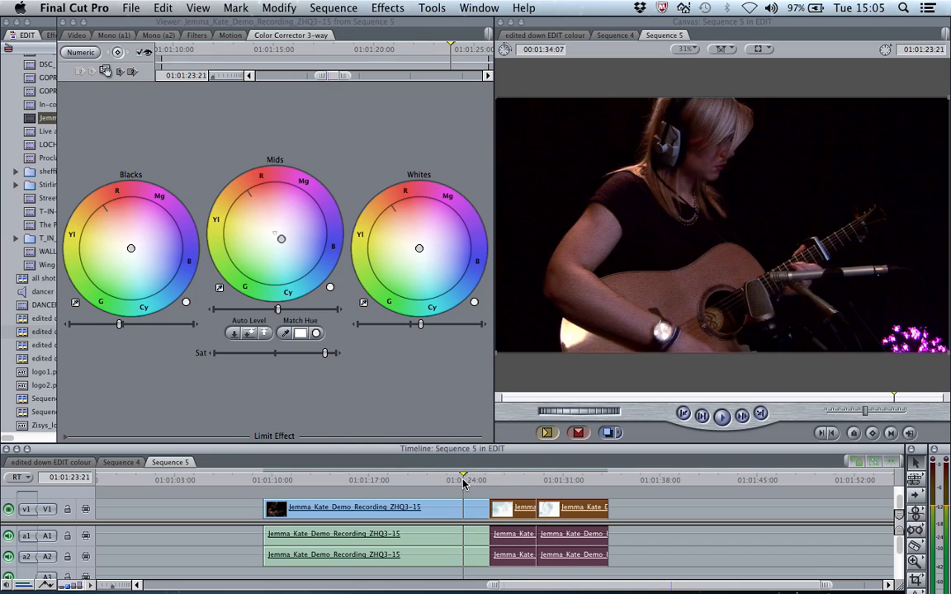
{"action": "left_click", "coordinate": [513, 483]}
{"action": "left_click", "coordinate": [477, 483]}
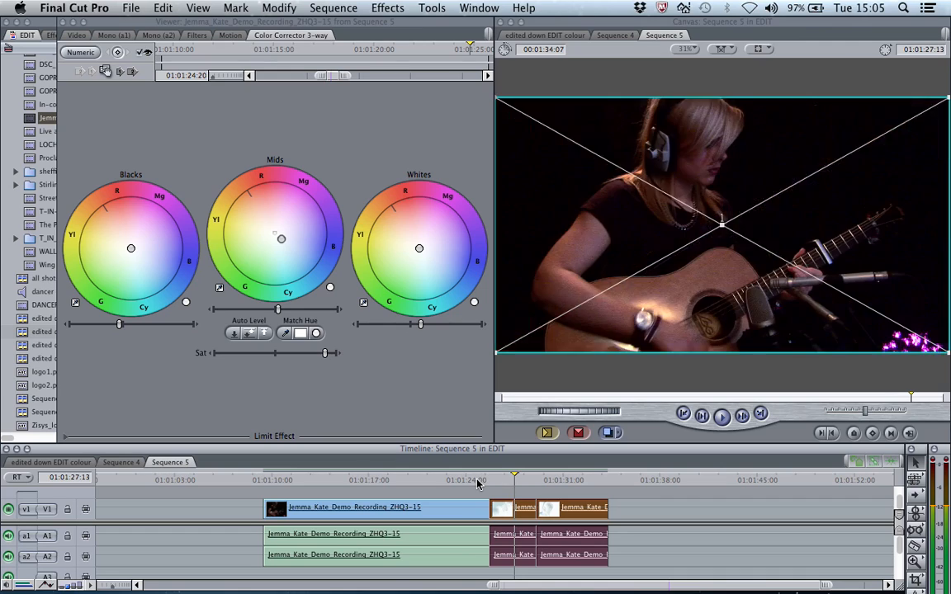
{"action": "key", "text": "space"}
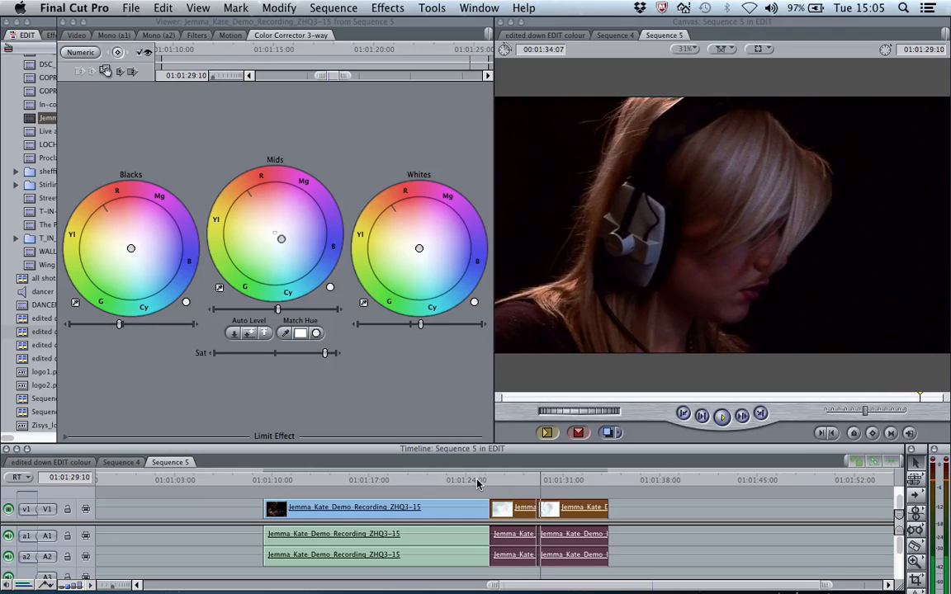
{"action": "key", "text": "space"}
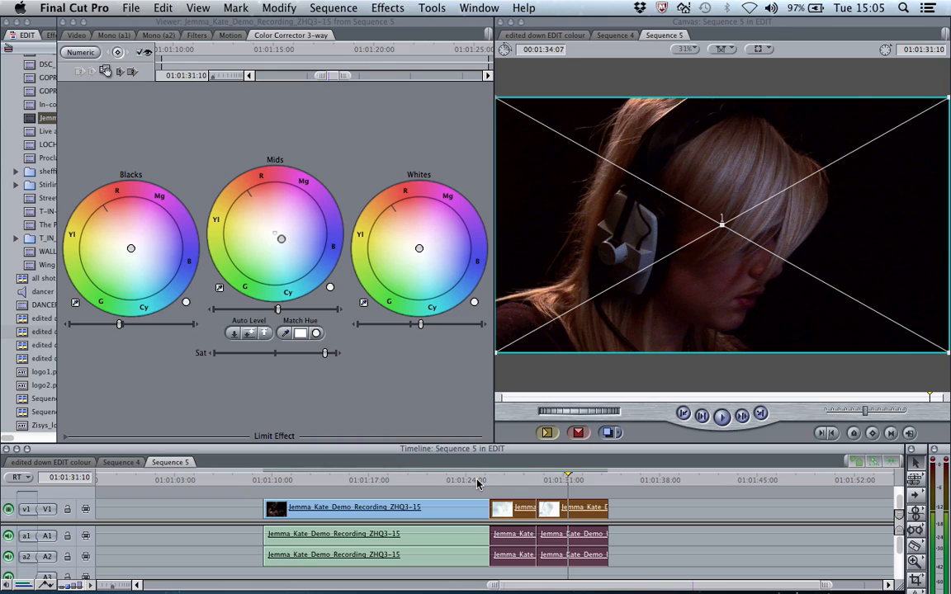
Slightly raise the Whites level, Mids level and saturation in the third clip's Color Corrector 3-way filter, leaving the clip deselected.
{"action": "left_click", "coordinate": [660, 509]}
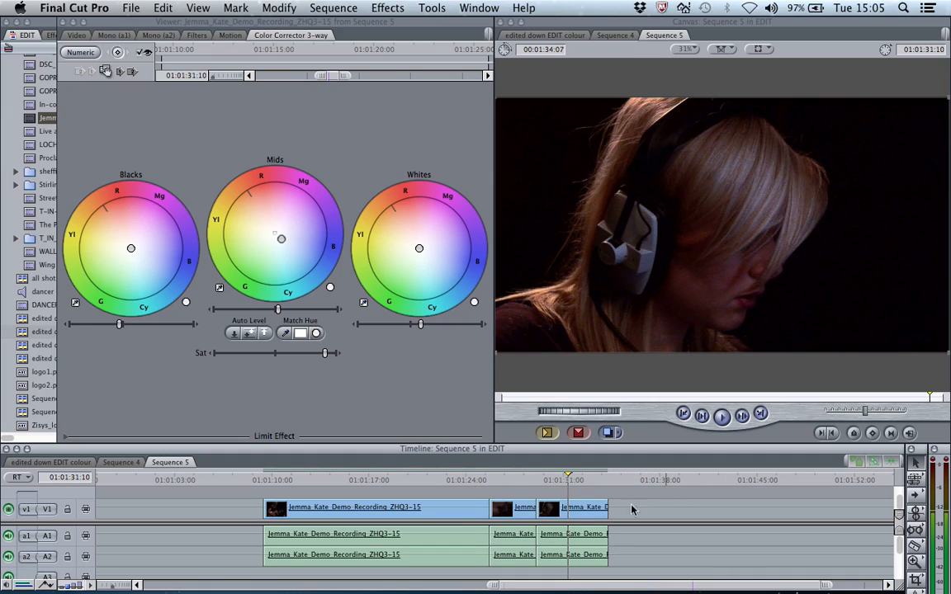
{"action": "double_click", "coordinate": [575, 511]}
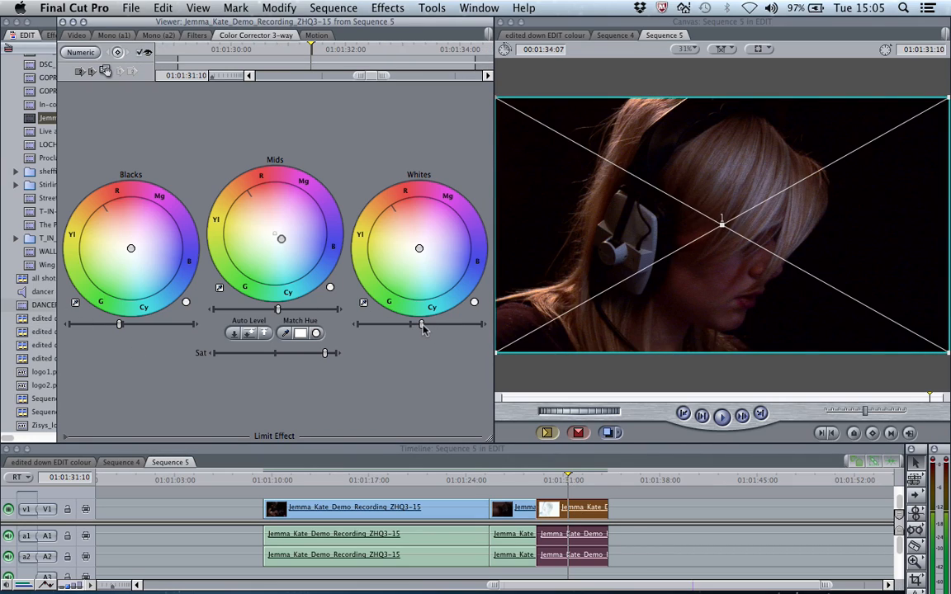
{"action": "left_click_drag", "start_coordinate": [422, 327], "coordinate": [426, 325]}
{"action": "left_click_drag", "start_coordinate": [280, 312], "coordinate": [286, 314]}
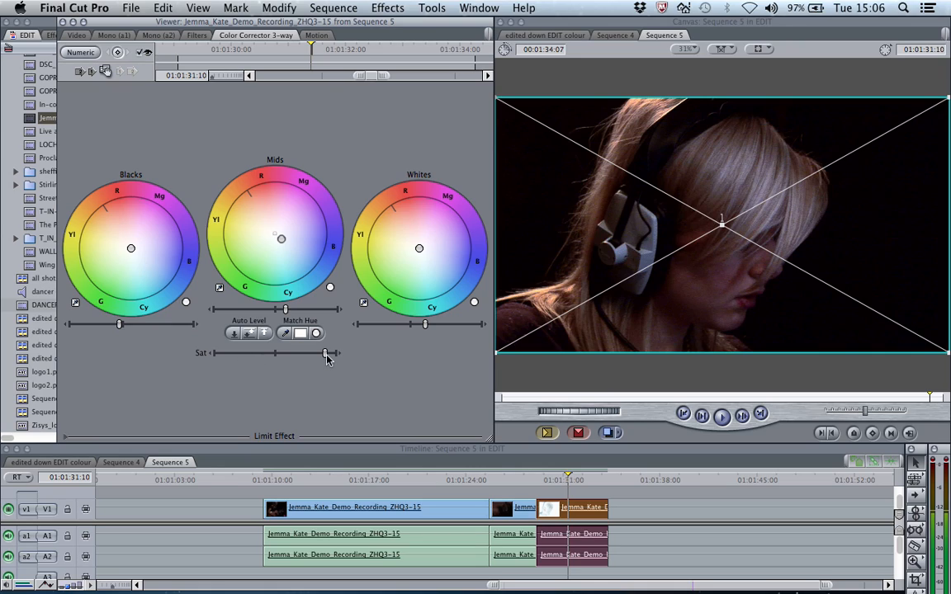
{"action": "left_click_drag", "start_coordinate": [326, 353], "coordinate": [331, 354]}
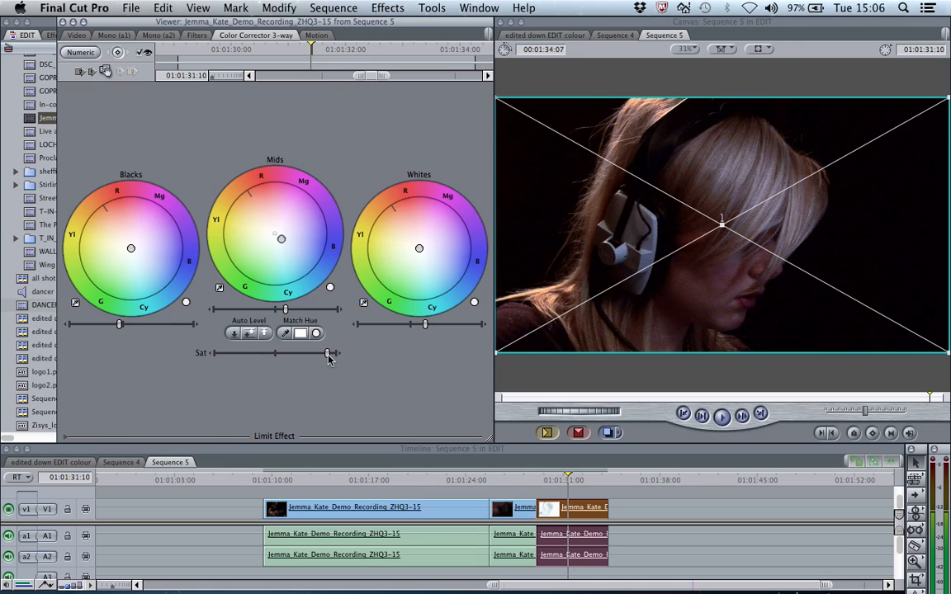
{"action": "left_click", "coordinate": [673, 503]}
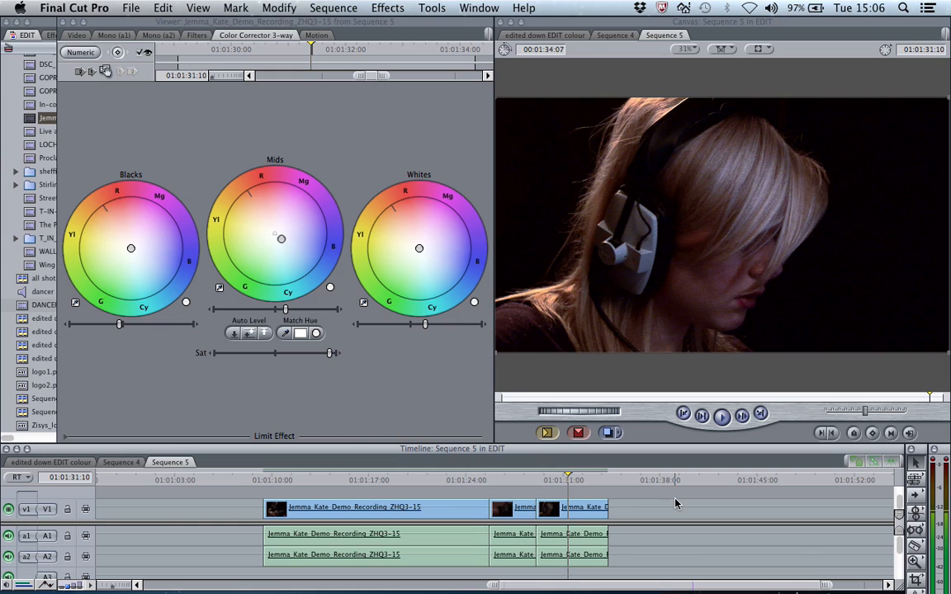
{"action": "mouse_move", "coordinate": [862, 582]}
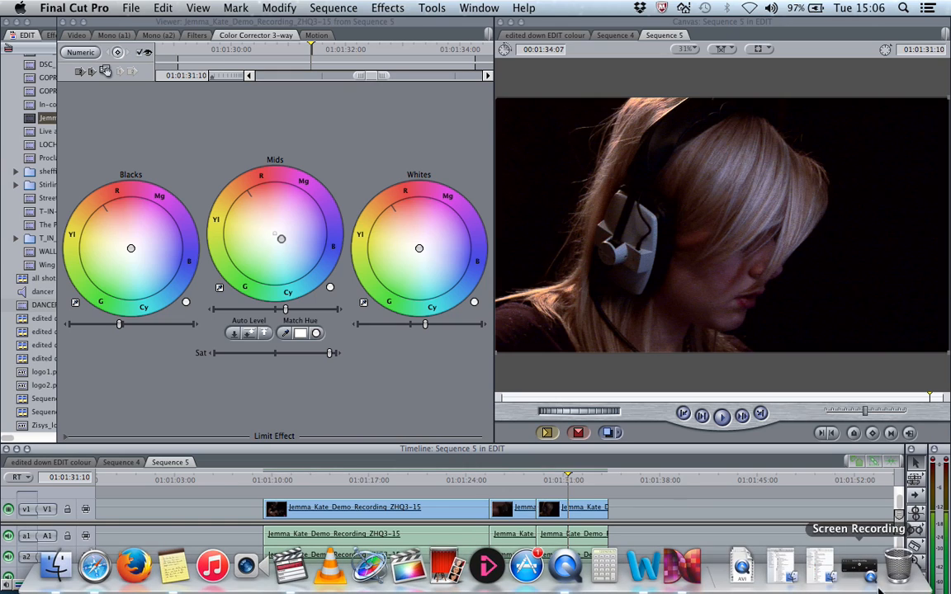
{"action": "left_click", "coordinate": [862, 578]}
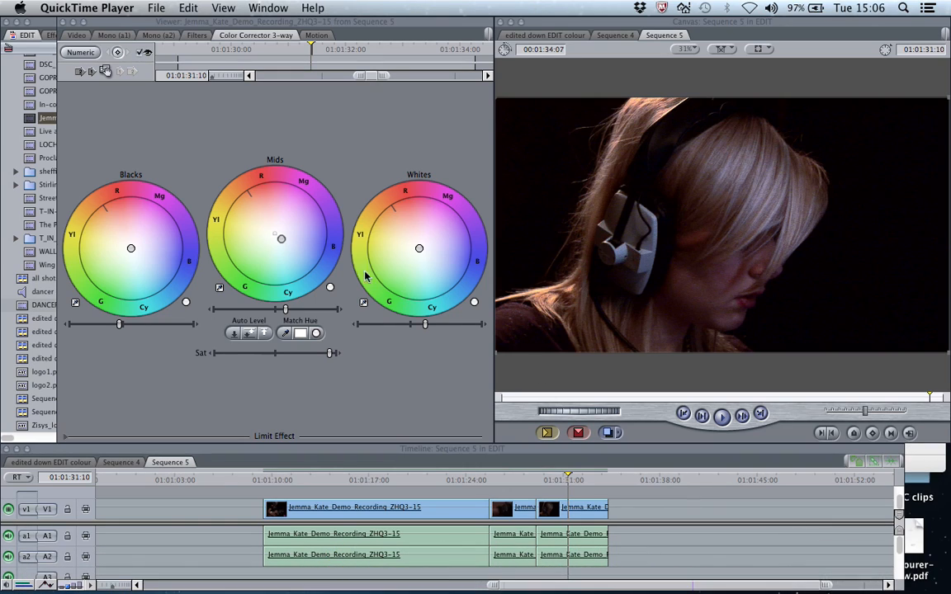